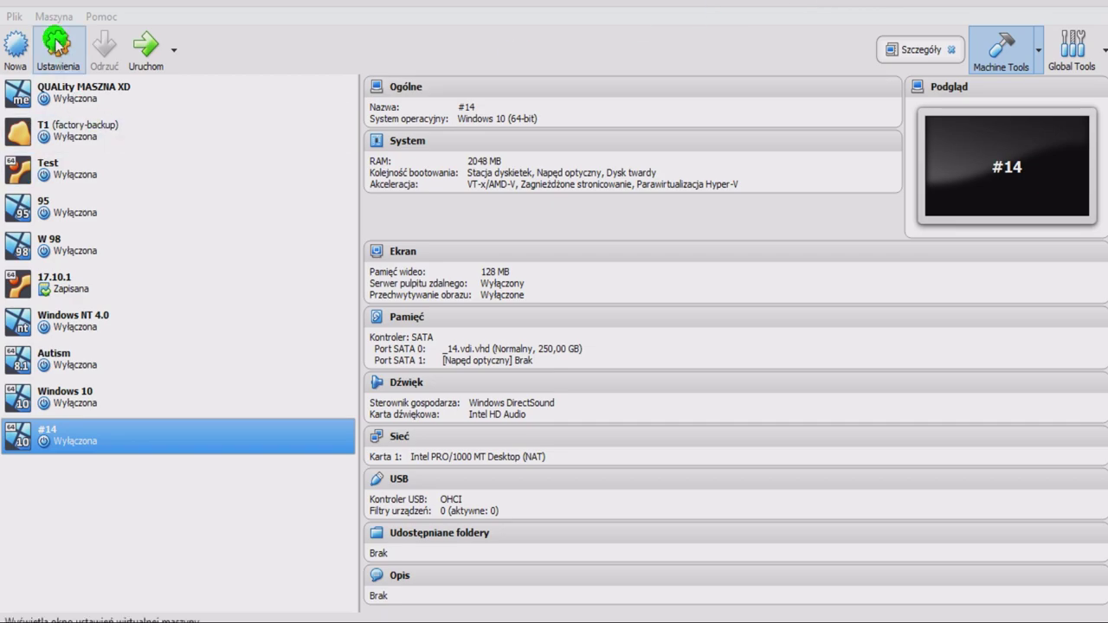
Insert Windows 10.iso into machine #14's empty SATA optical drive, save, and boot the machine.
{"action": "left_click", "coordinate": [55, 43]}
{"action": "left_click", "coordinate": [350, 197]}
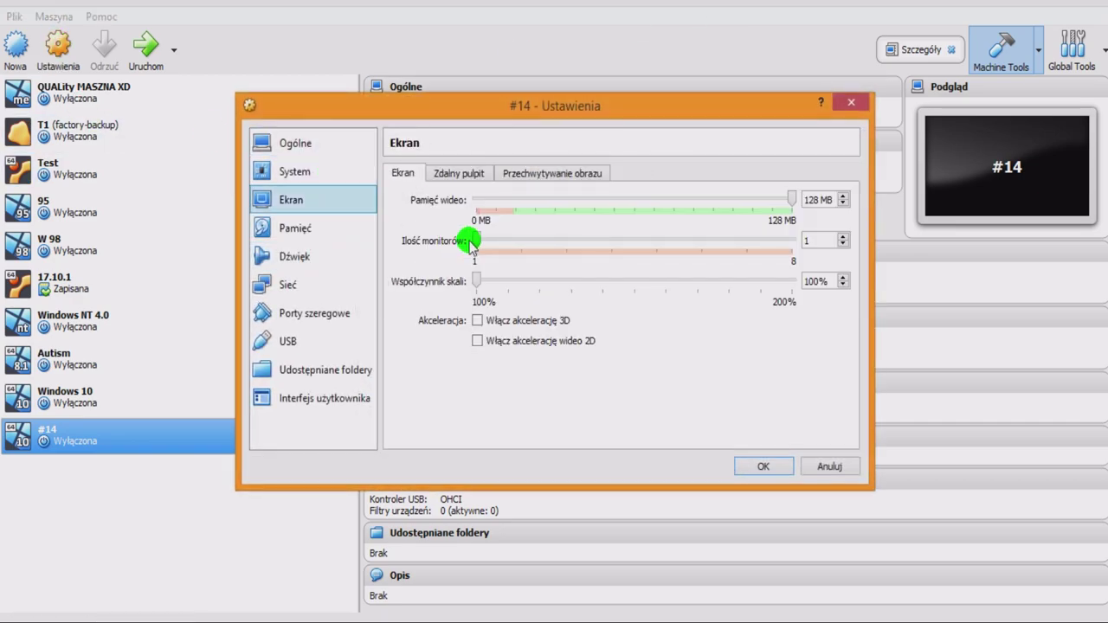
{"action": "left_click", "coordinate": [295, 228]}
{"action": "left_click", "coordinate": [426, 235]}
{"action": "left_click", "coordinate": [852, 189]}
{"action": "left_click", "coordinate": [861, 212]}
{"action": "double_click", "coordinate": [527, 254]}
{"action": "left_click", "coordinate": [764, 467]}
{"action": "left_click", "coordinate": [145, 69]}
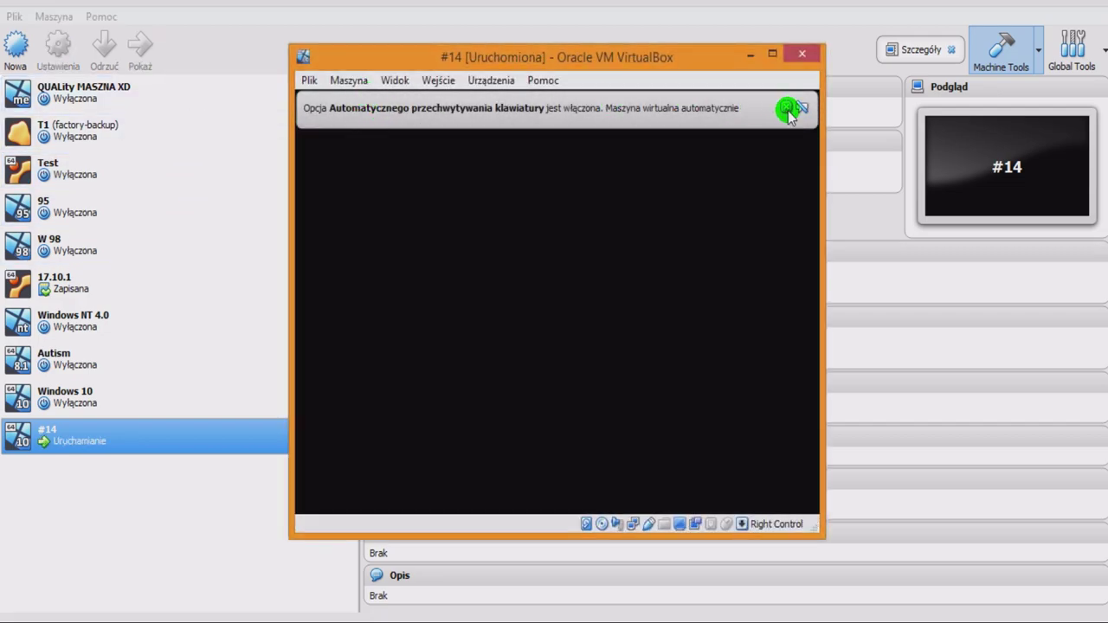
Switch the VM window to full screen and proceed past the language page to Zainstaluj teraz.
{"action": "left_click", "coordinate": [787, 109]}
{"action": "left_click", "coordinate": [308, 81]}
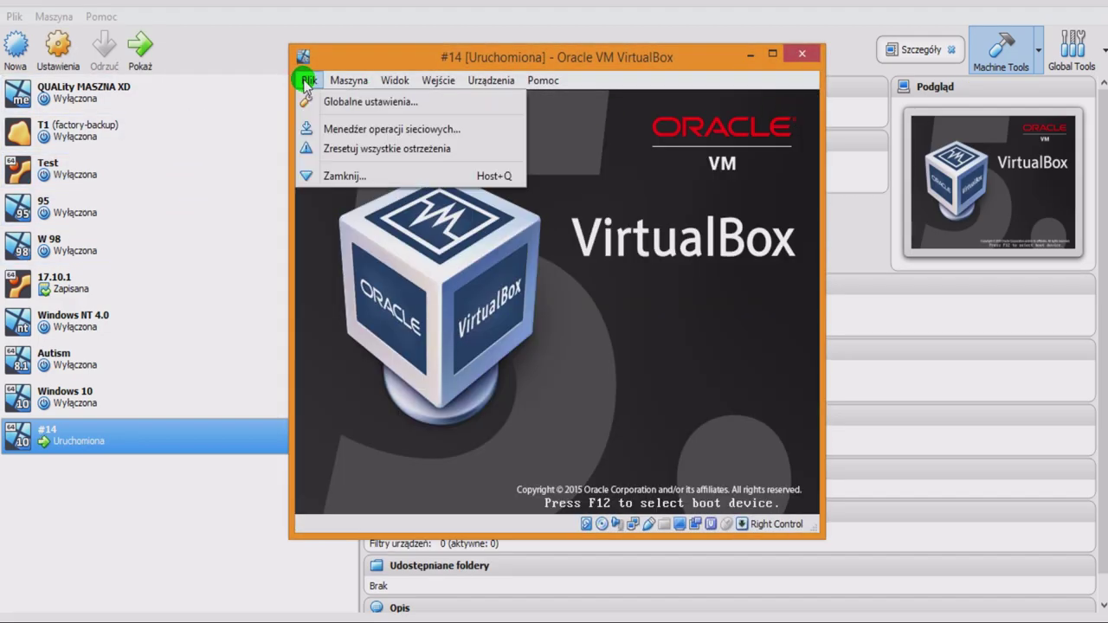
{"action": "mouse_move", "coordinate": [351, 79]}
{"action": "left_click", "coordinate": [98, 8]}
{"action": "left_click", "coordinate": [130, 27]}
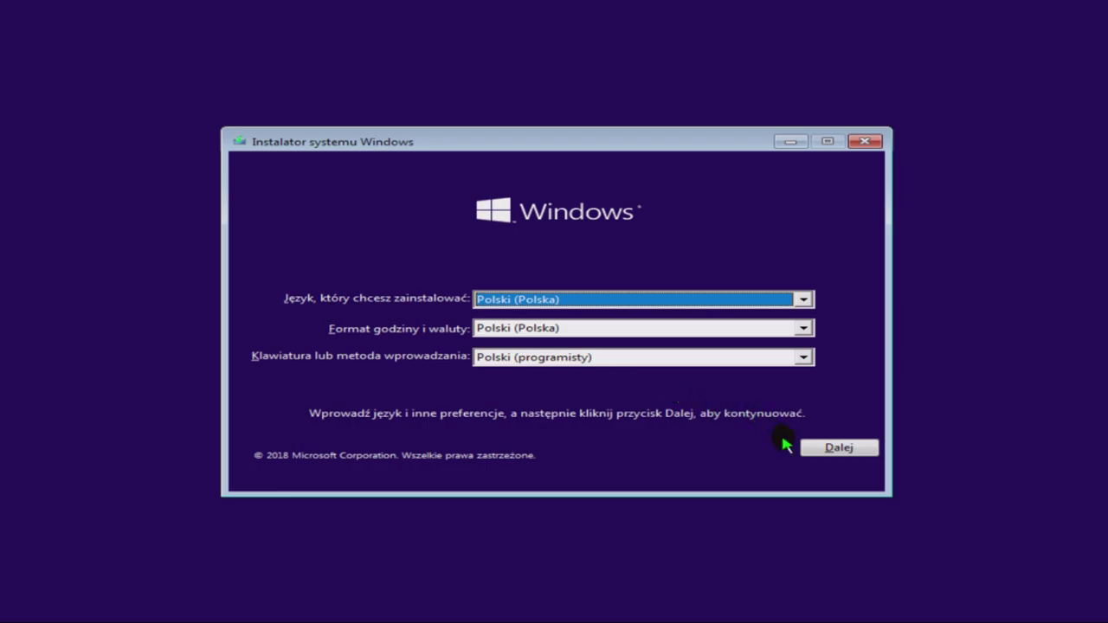
{"action": "left_click", "coordinate": [825, 450]}
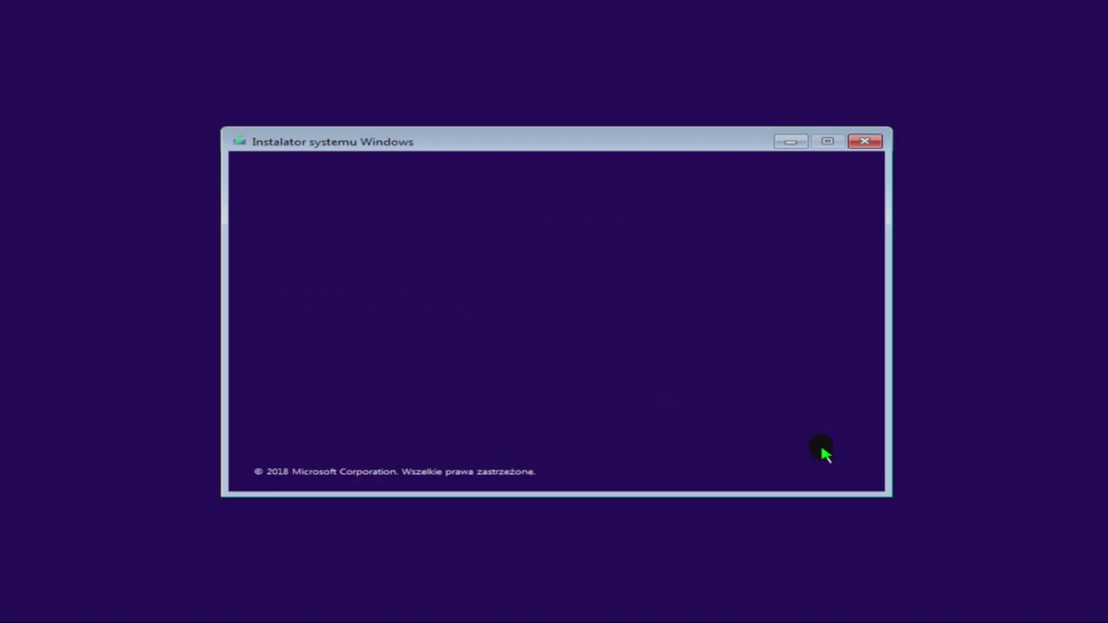
{"action": "left_click", "coordinate": [554, 333]}
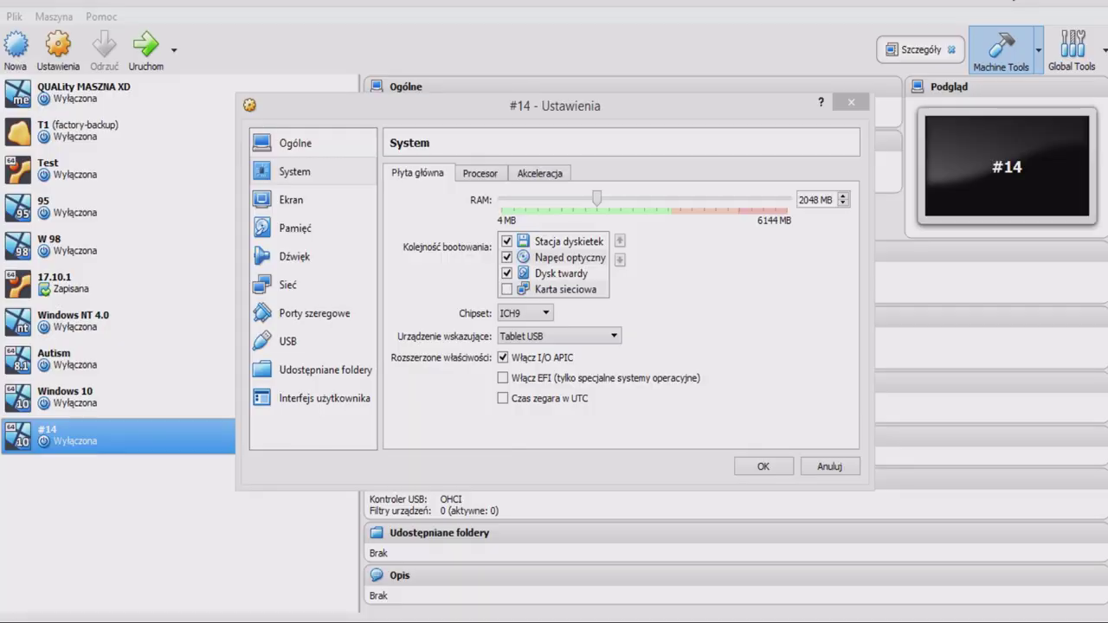
Give machine #14 two processors, enable PAE/NX, and enable network-card booting.
{"action": "left_click", "coordinate": [539, 173]}
{"action": "left_click", "coordinate": [472, 172]}
{"action": "left_click_drag", "start_coordinate": [509, 217], "coordinate": [569, 200]}
{"action": "left_click", "coordinate": [530, 275]}
{"action": "left_click", "coordinate": [409, 178]}
{"action": "left_click", "coordinate": [507, 289]}
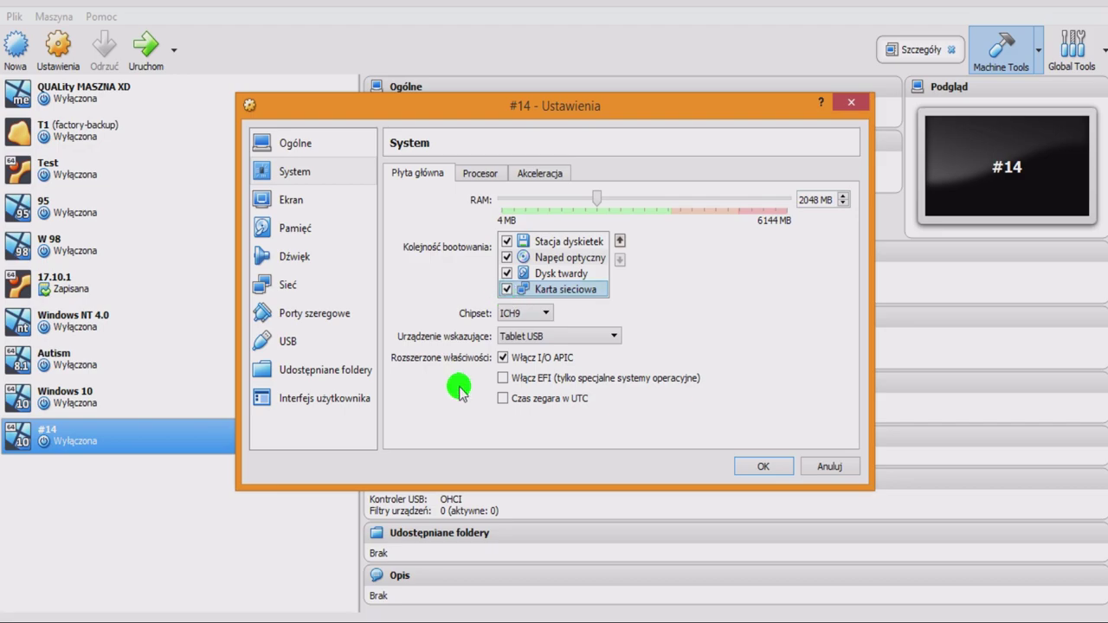
Browse machine #14's settings pages to the network adapter's attachment type options.
{"action": "left_click", "coordinate": [296, 199]}
{"action": "left_click", "coordinate": [319, 171]}
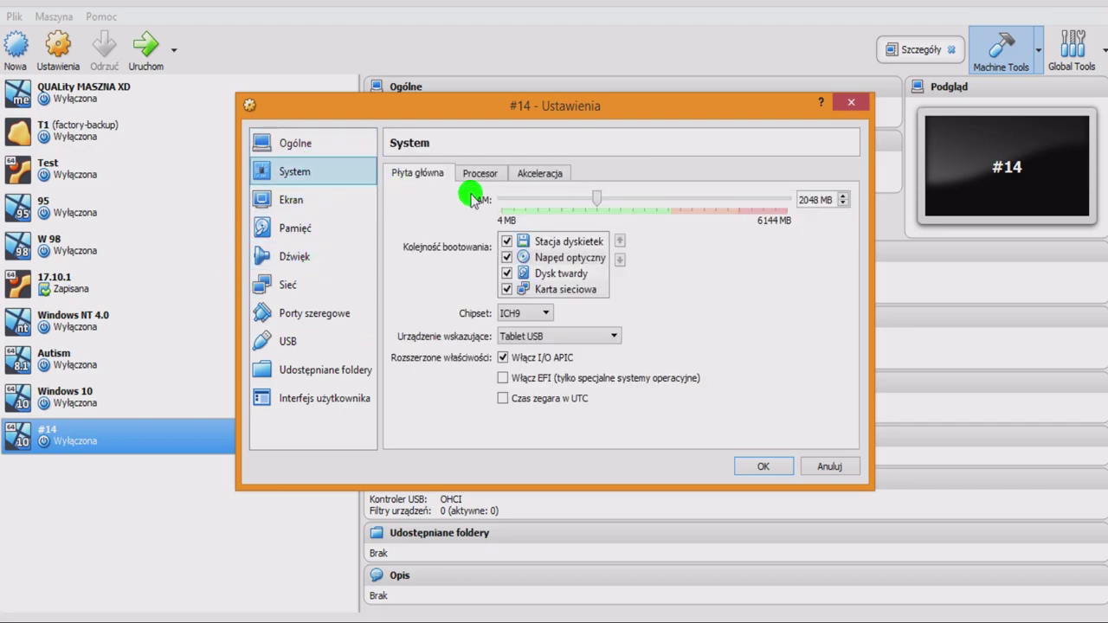
{"action": "left_click", "coordinate": [348, 224]}
{"action": "left_click", "coordinate": [346, 255]}
{"action": "left_click", "coordinate": [358, 290]}
{"action": "left_click", "coordinate": [554, 220]}
{"action": "left_click", "coordinate": [472, 200]}
{"action": "left_click", "coordinate": [471, 201]}
Attach the adapter as Mostkowana karta sieciowa (bridged), save, and start #14.
{"action": "left_click", "coordinate": [573, 220]}
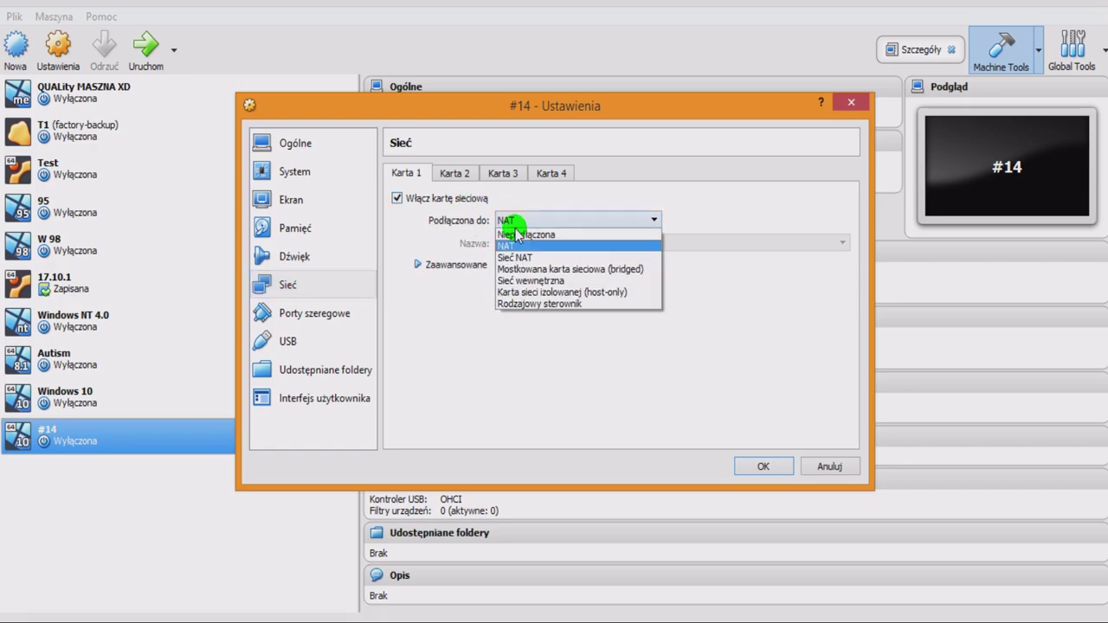
{"action": "left_click", "coordinate": [559, 293]}
{"action": "left_click", "coordinate": [563, 222]}
{"action": "left_click", "coordinate": [563, 242]}
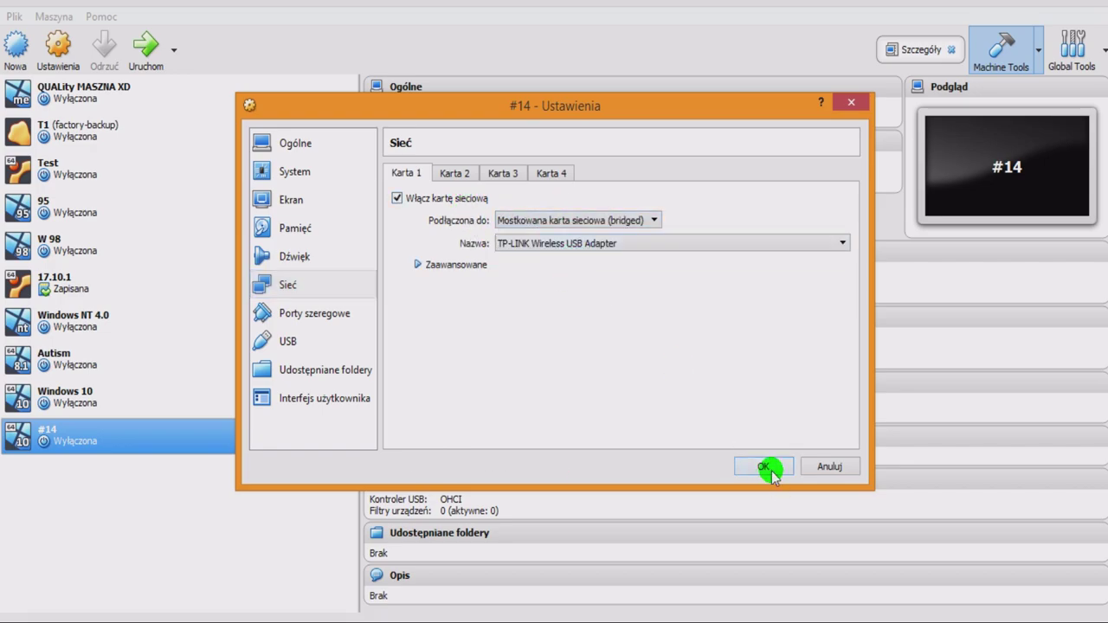
{"action": "left_click", "coordinate": [765, 467]}
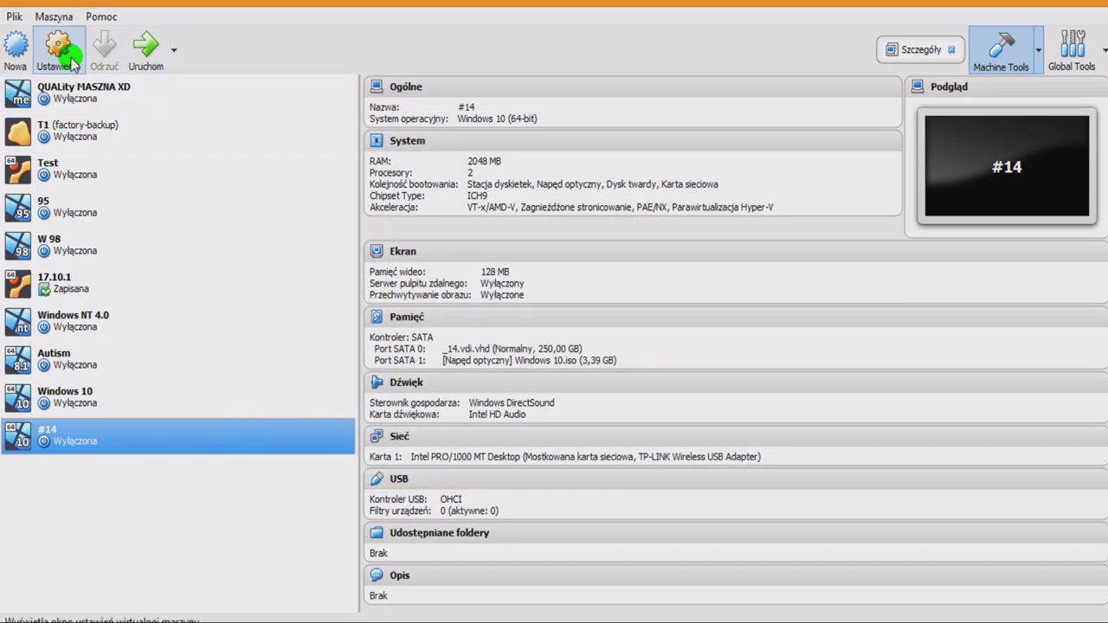
{"action": "left_click", "coordinate": [139, 56]}
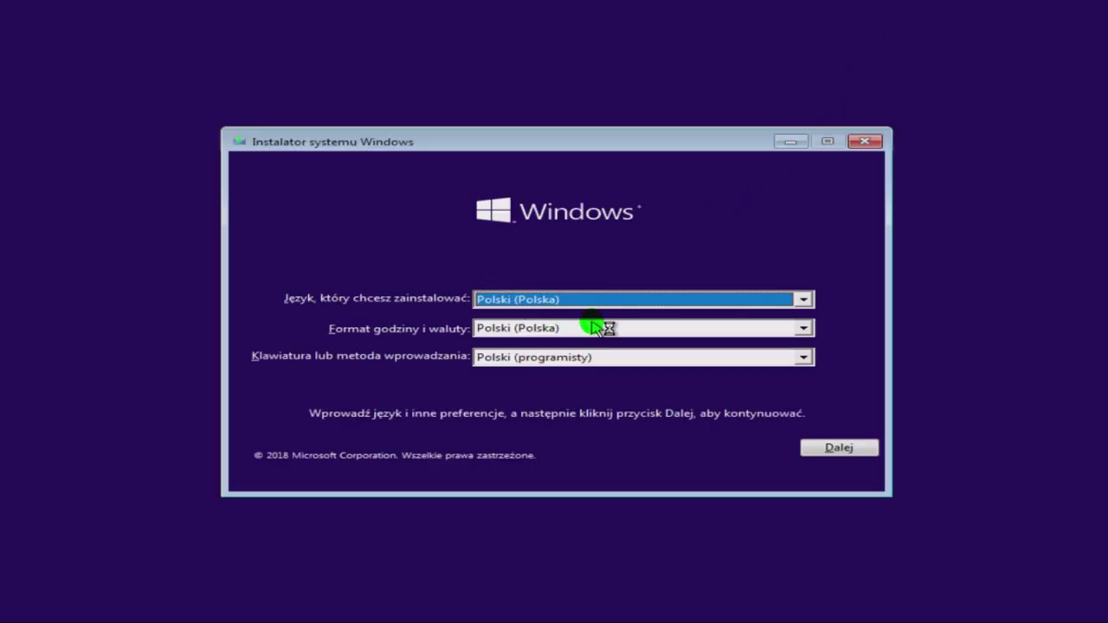
Accept the Polish language settings and choose Zainstaluj teraz to reach product-key activation.
{"action": "left_click", "coordinate": [819, 449]}
{"action": "left_click", "coordinate": [616, 332]}
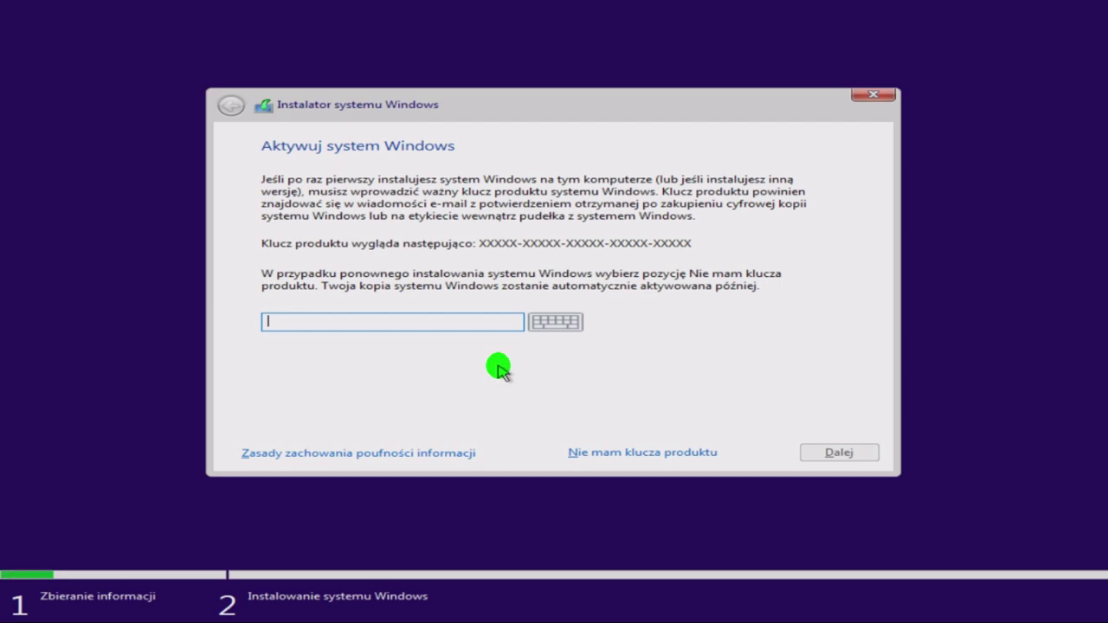
Type the five-group product key, correct a typo, and continue.
{"action": "type", "text": "W269N-W"}
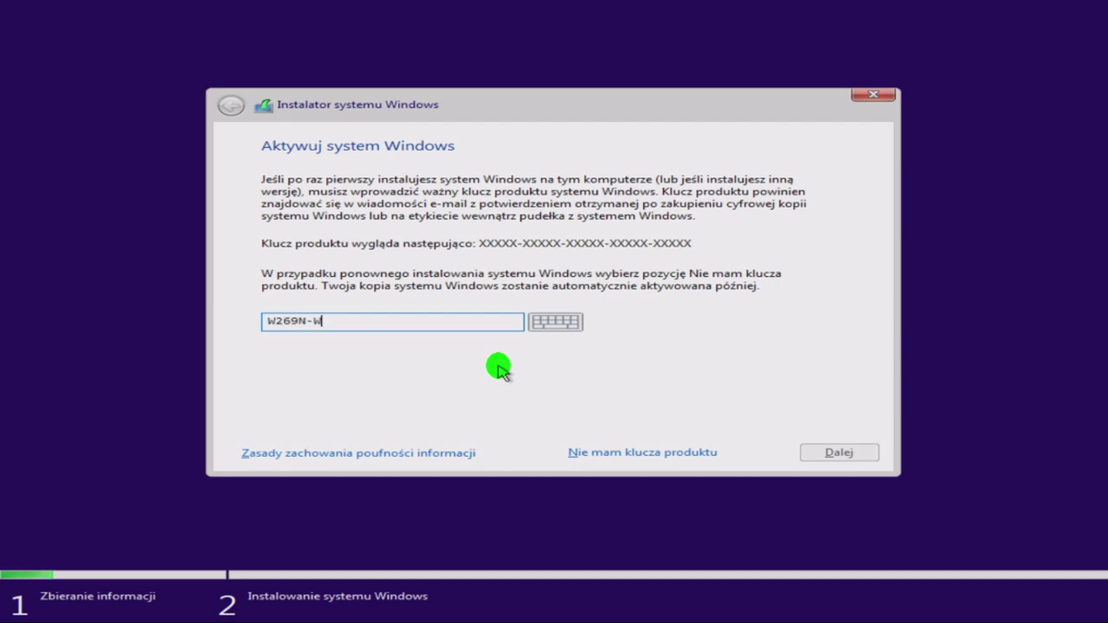
{"action": "type", "text": "FGWX-YVC9B"}
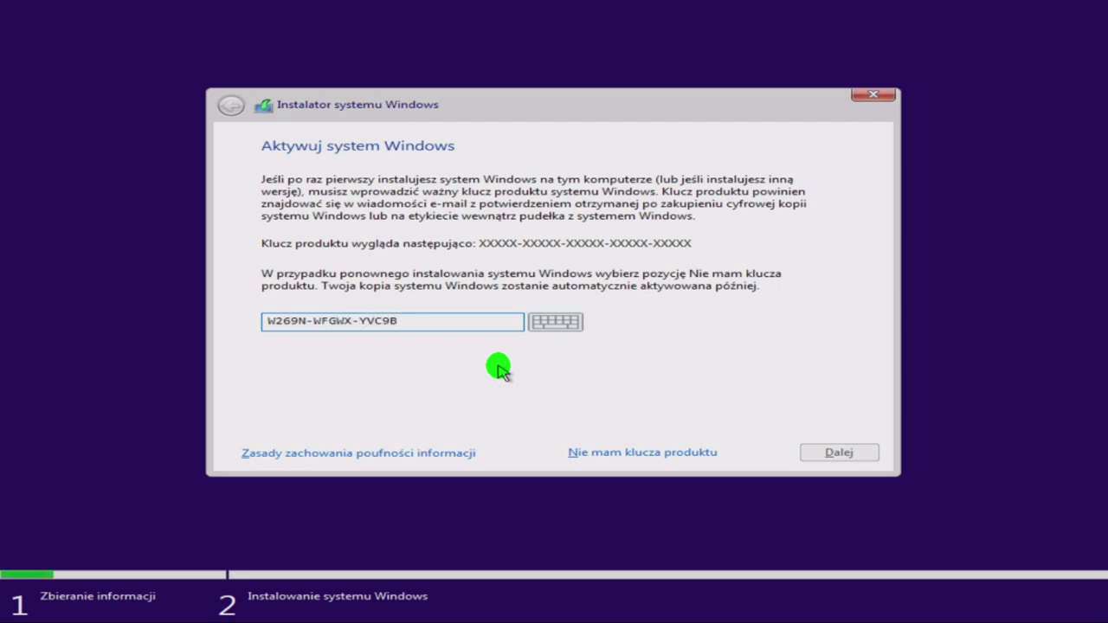
{"action": "type", "text": "-4J6C9-T83GX"}
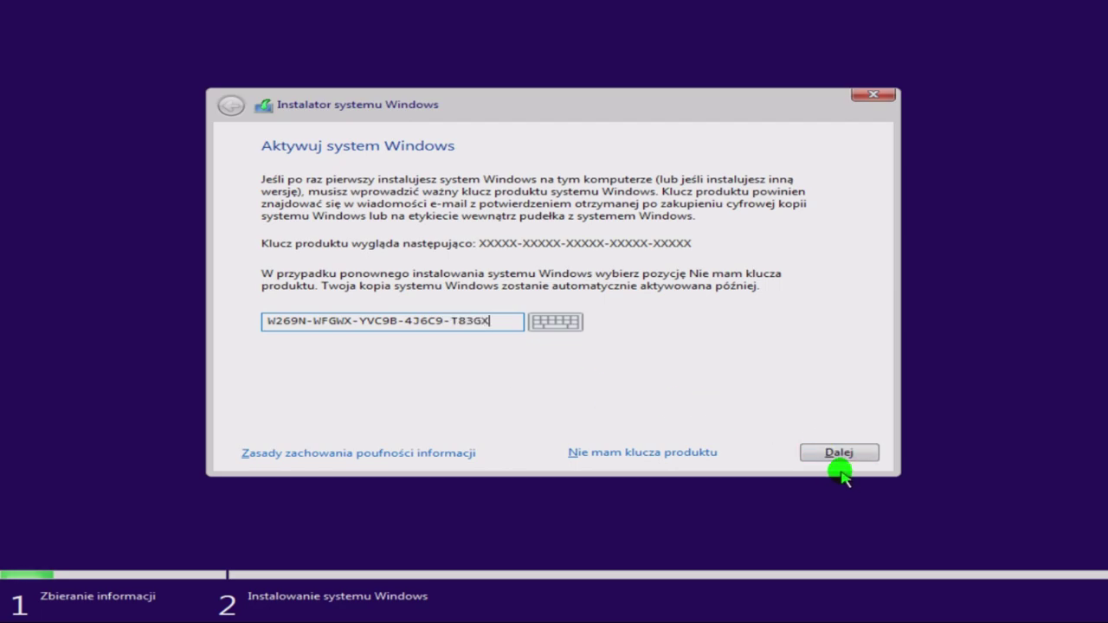
{"action": "left_click", "coordinate": [827, 454]}
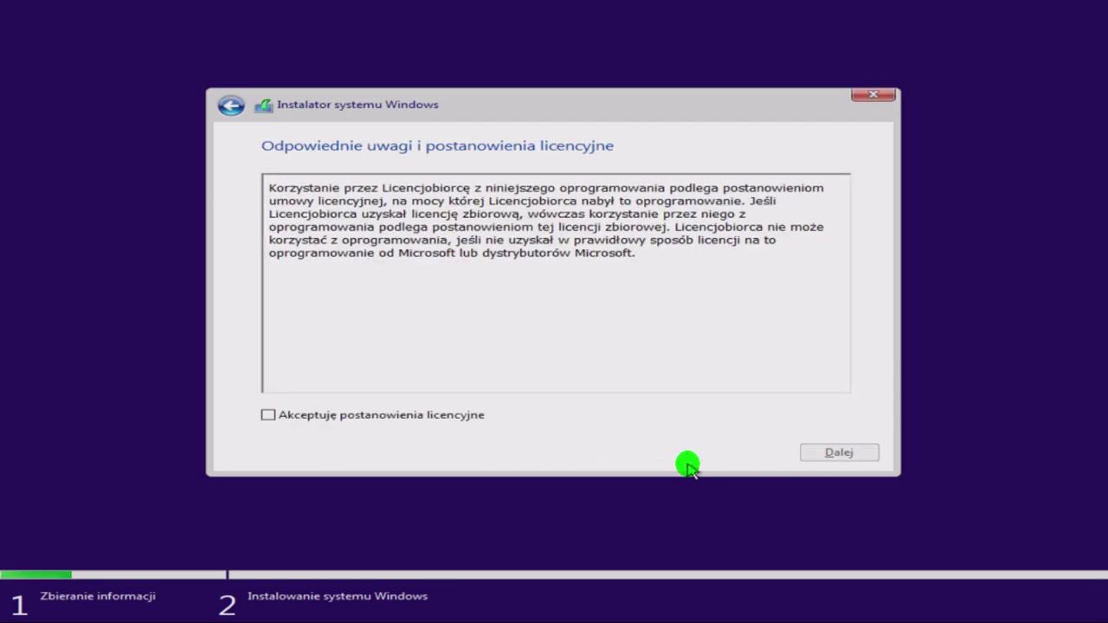
Accept the license terms and pick the Niestandardowa (custom) installation after trying Uaktualnienie.
{"action": "left_click", "coordinate": [269, 414]}
{"action": "left_click", "coordinate": [836, 451]}
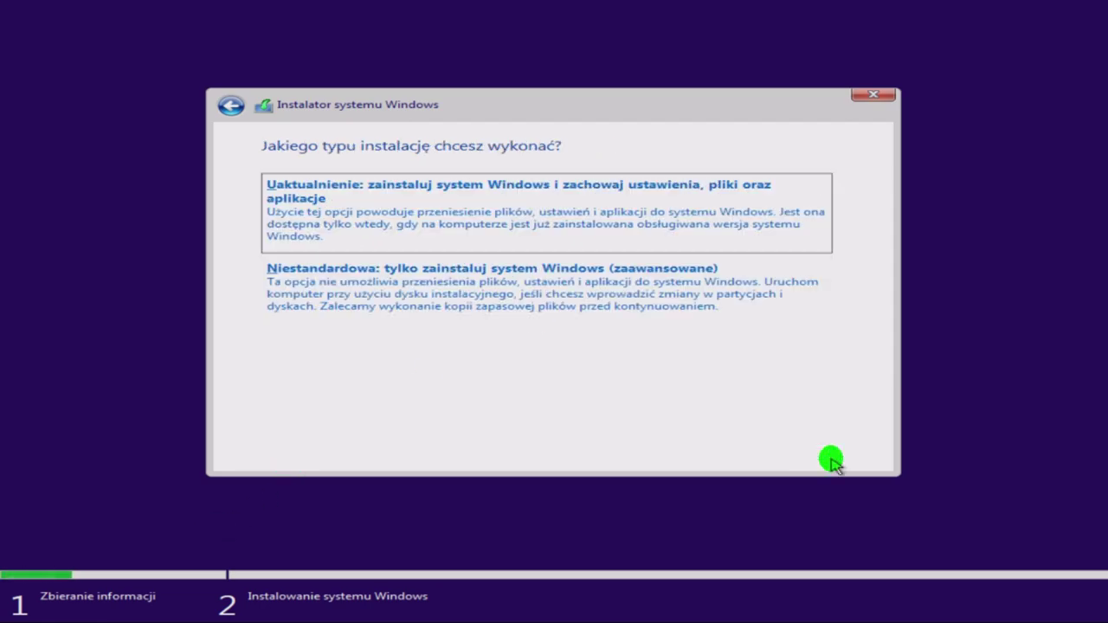
{"action": "left_click", "coordinate": [513, 230]}
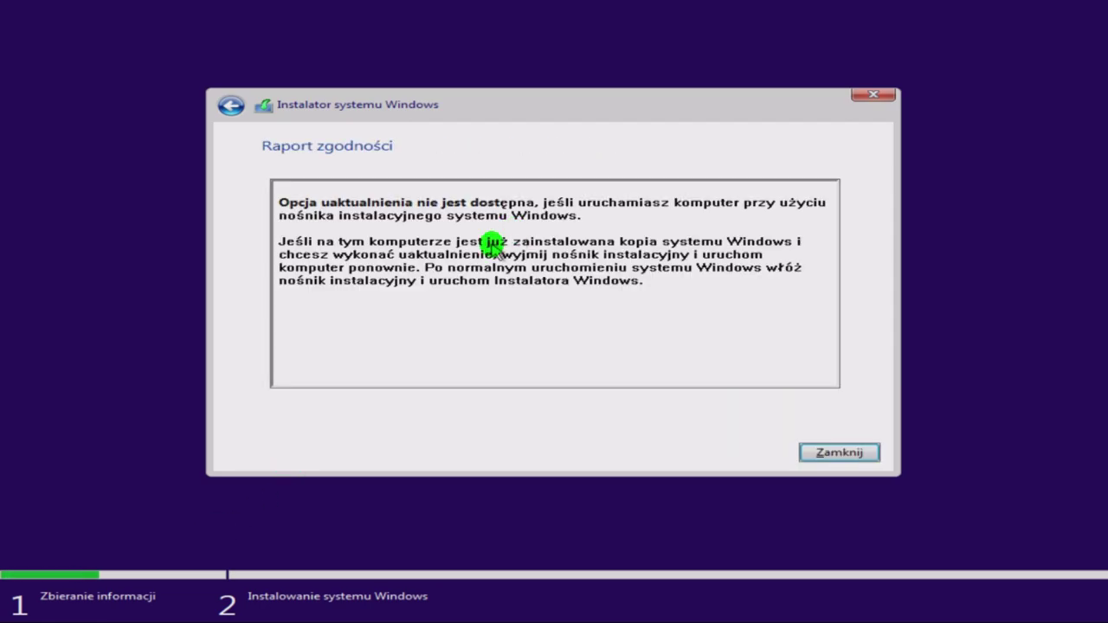
{"action": "left_click", "coordinate": [222, 105]}
{"action": "left_click", "coordinate": [351, 262]}
Create a 256000 MB partition and install Windows onto Partition 2.
{"action": "left_click", "coordinate": [701, 345]}
{"action": "left_click", "coordinate": [732, 367]}
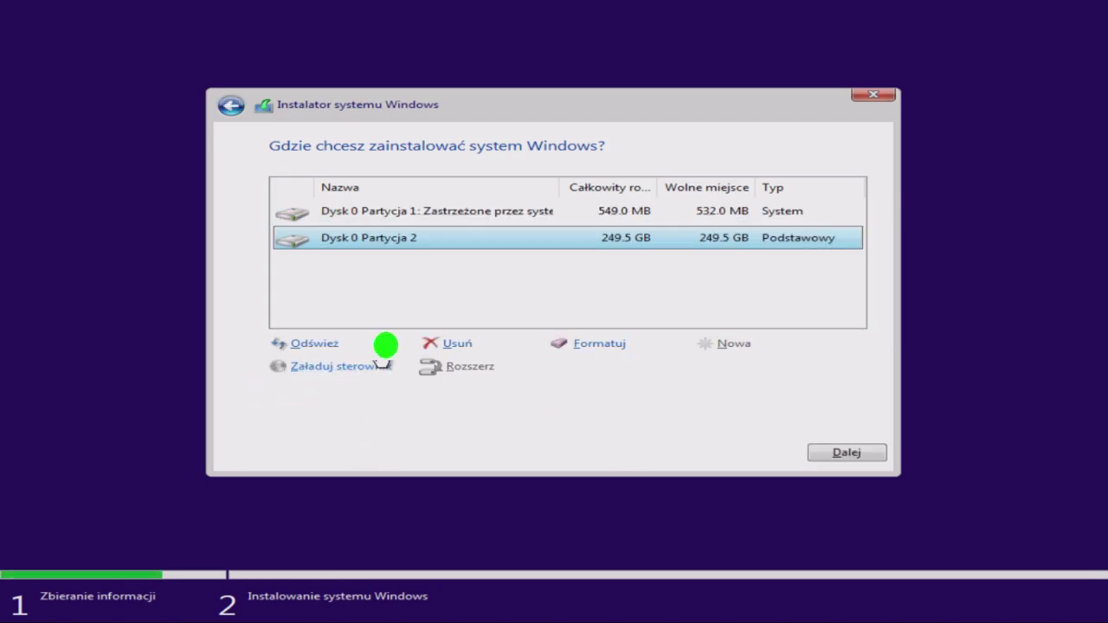
{"action": "left_click", "coordinate": [843, 451]}
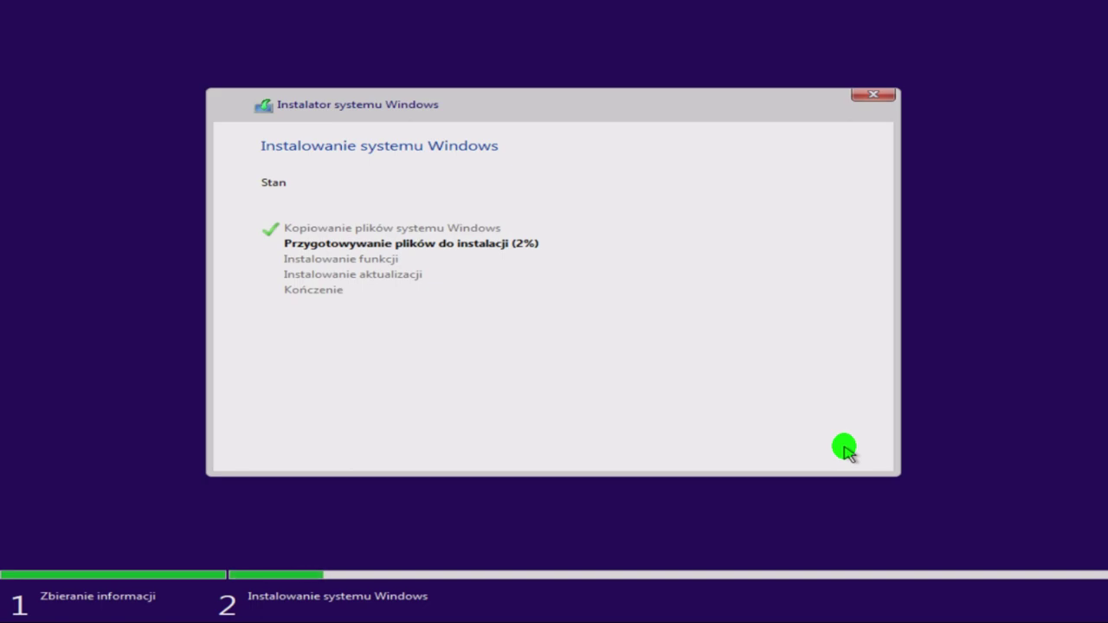
{"action": "key", "text": "alt+Tab"}
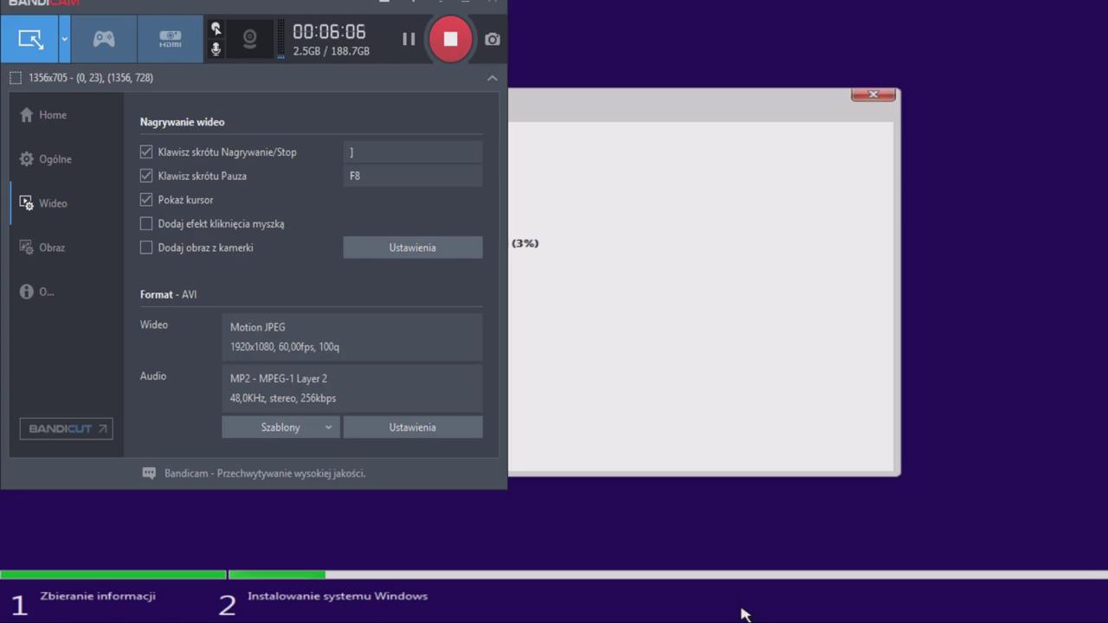
{"action": "key", "text": "alt+Tab"}
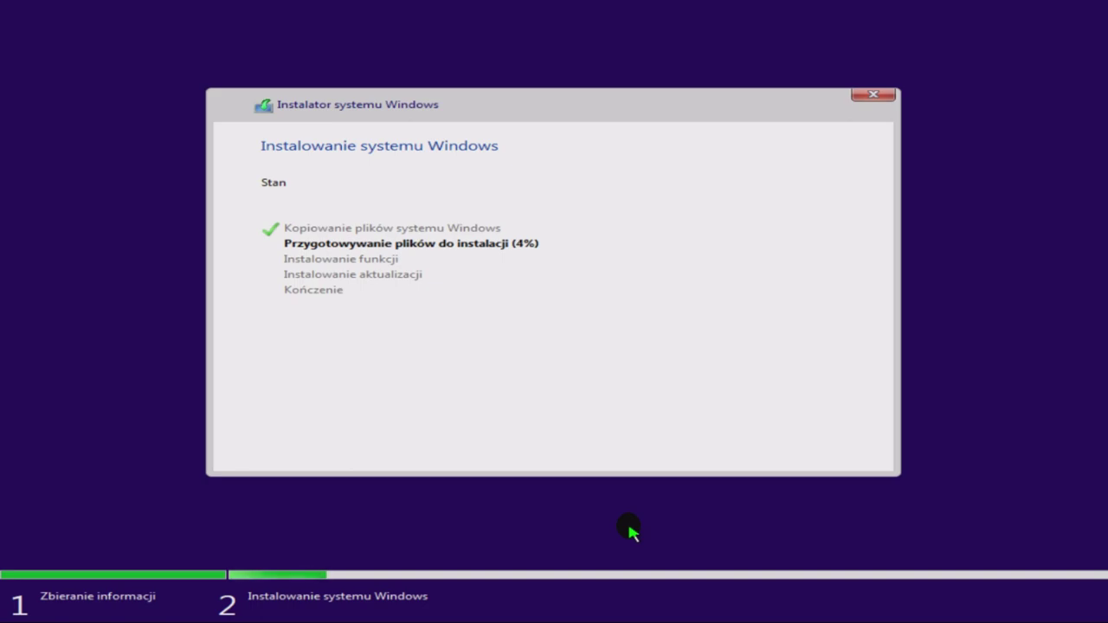
{"action": "left_click", "coordinate": [625, 621]}
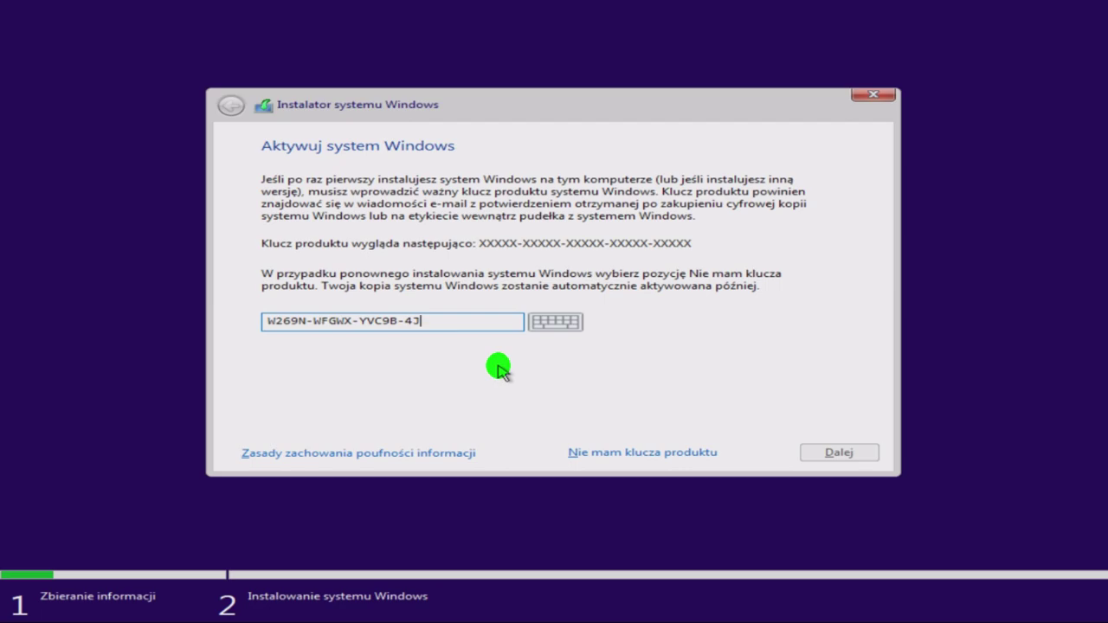
Finish typing the product key, fixing the mistyped end, and submit it.
{"action": "type", "text": "9C9"}
{"action": "key", "text": "BackSpace"}
{"action": "key", "text": "BackSpace"}
{"action": "key", "text": "BackSpace"}
{"action": "key", "text": "BackSpace"}
{"action": "type", "text": "J6C9"}
{"action": "type", "text": "-T83GX"}
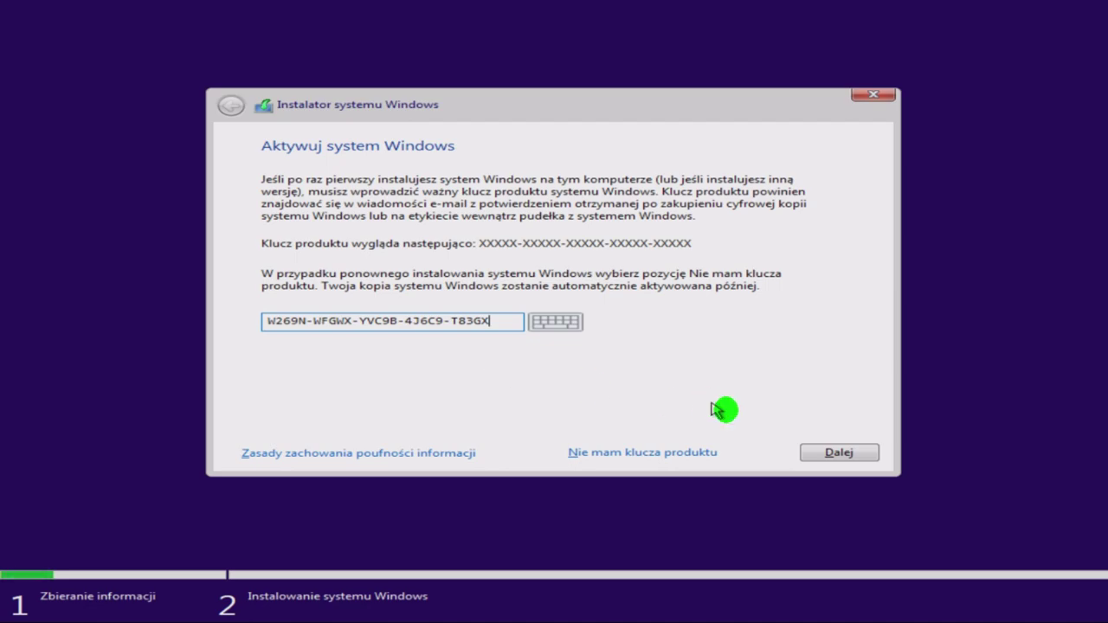
{"action": "left_click", "coordinate": [825, 457]}
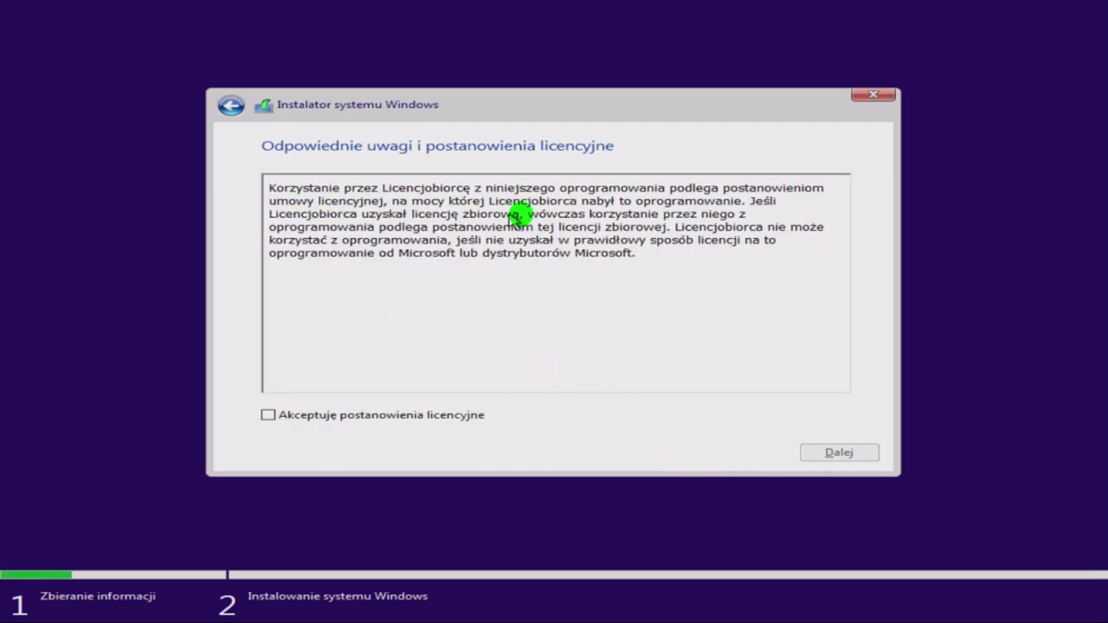
Accept the license terms and choose Niestandardowa (custom) install after the upgrade report.
{"action": "left_click", "coordinate": [299, 416]}
{"action": "left_click", "coordinate": [834, 451]}
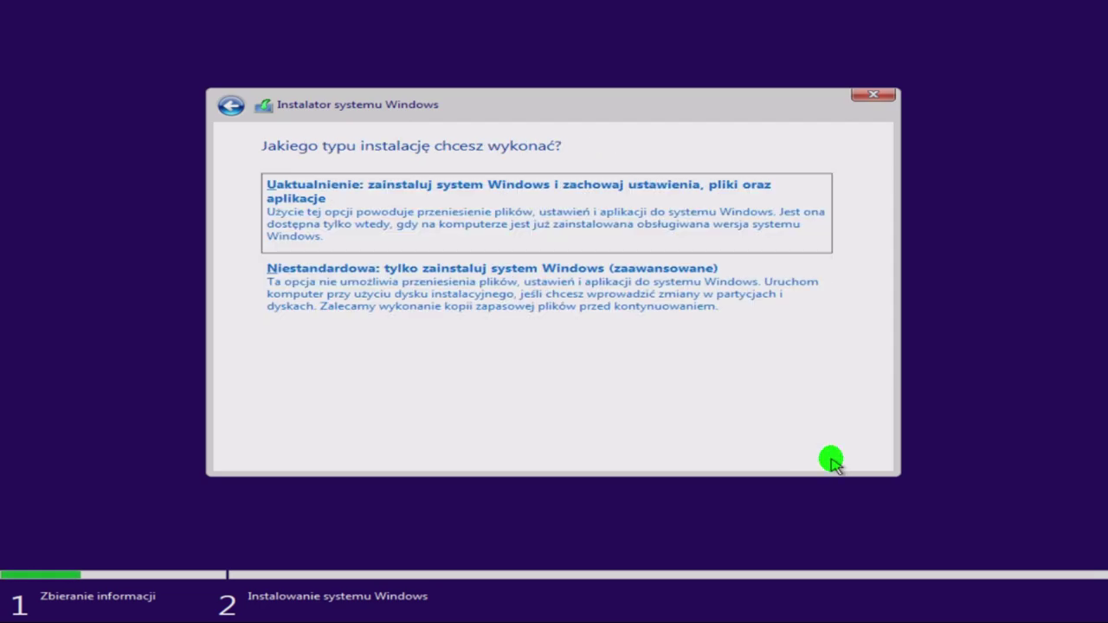
{"action": "left_click", "coordinate": [511, 231]}
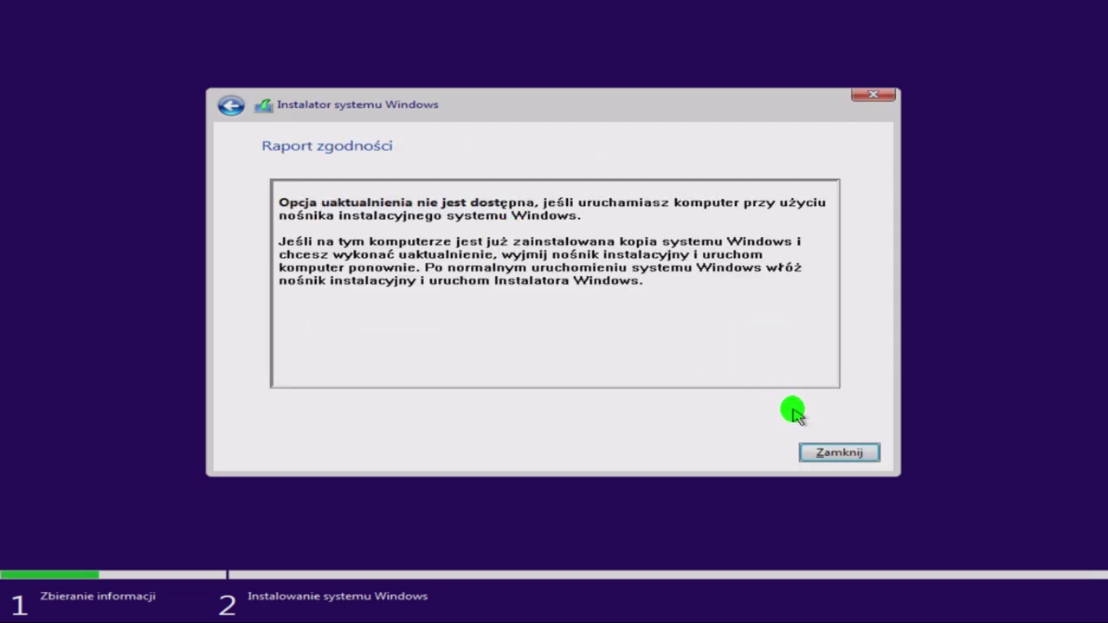
{"action": "left_click", "coordinate": [230, 105]}
{"action": "left_click", "coordinate": [416, 264]}
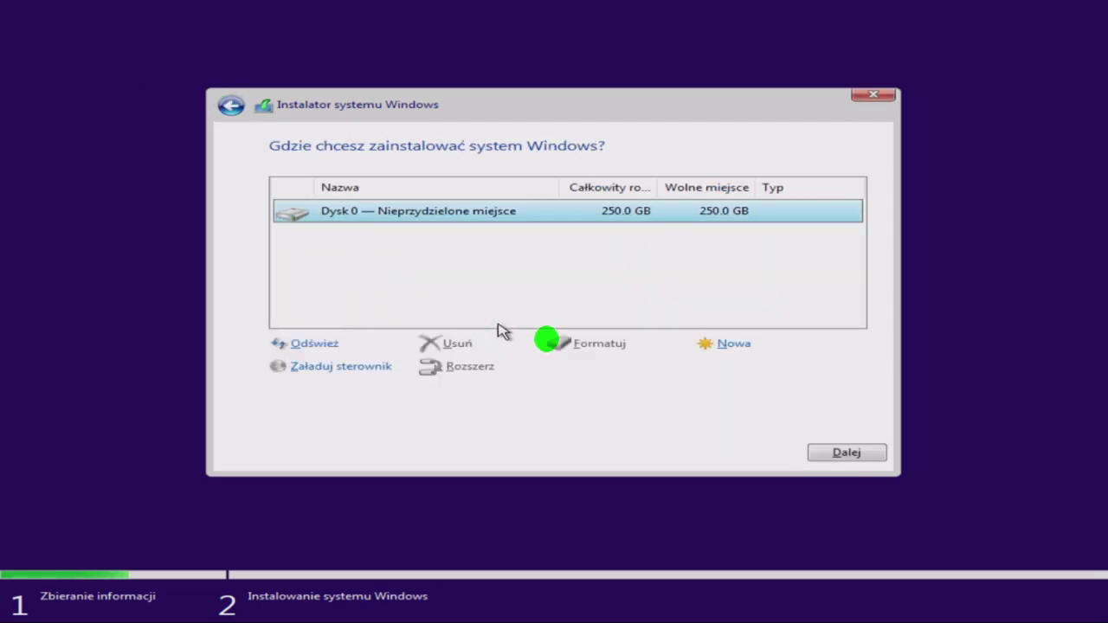
Create a new partition, accept the extra system partitions, and install onto Partition 2.
{"action": "left_click", "coordinate": [702, 346]}
{"action": "left_click", "coordinate": [751, 366]}
{"action": "left_click", "coordinate": [732, 383]}
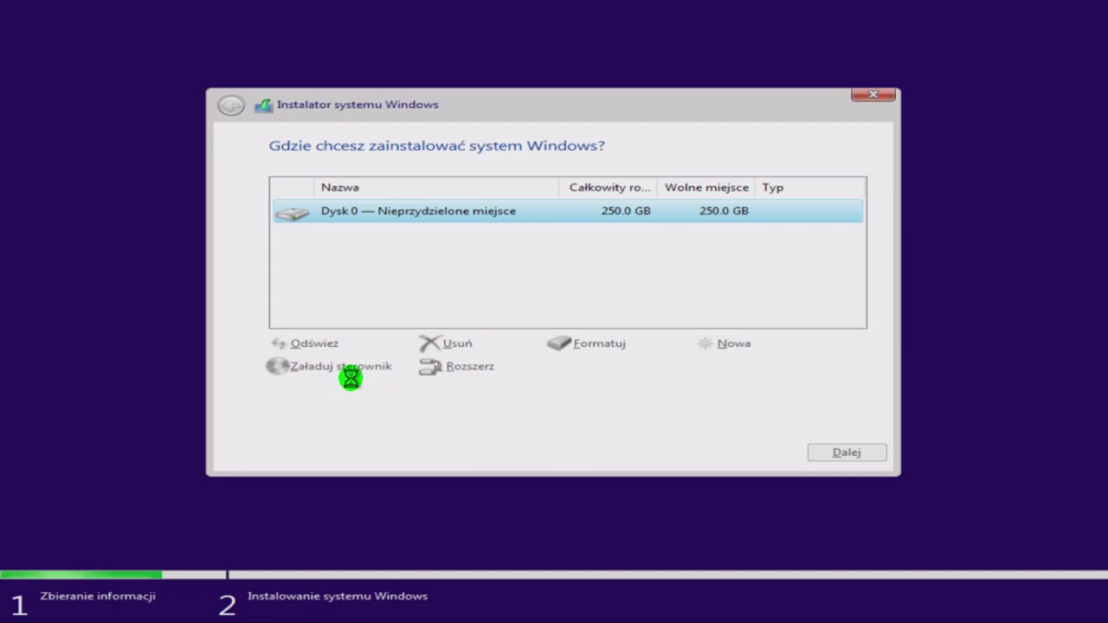
{"action": "left_click", "coordinate": [847, 454]}
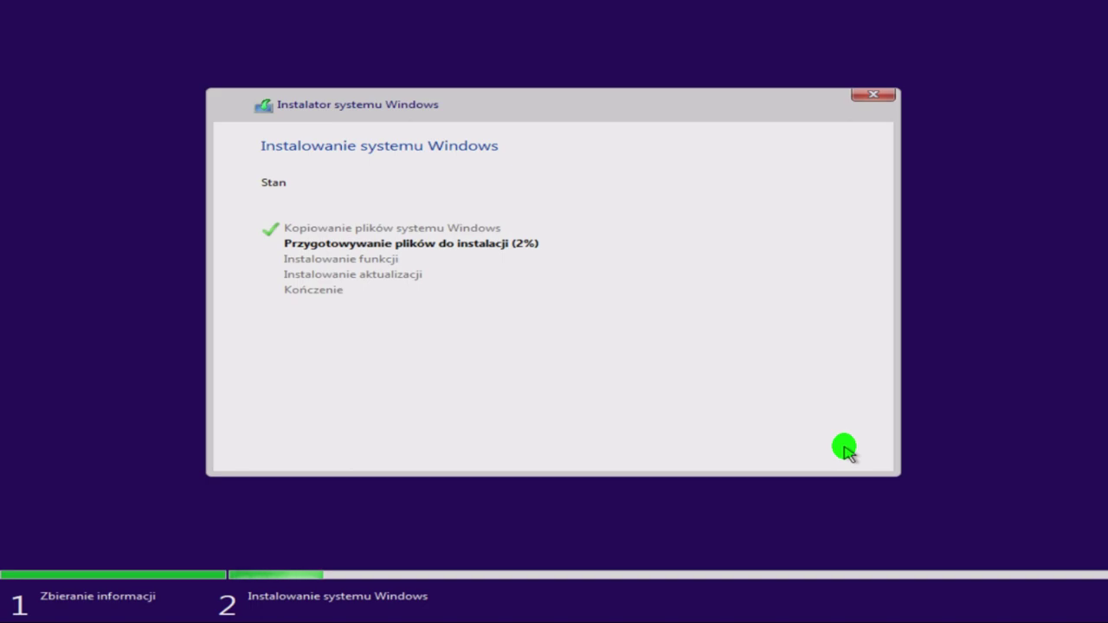
Let Setup keep preparing installation files until the virtual machine restarts.
{"action": "left_click", "coordinate": [742, 613]}
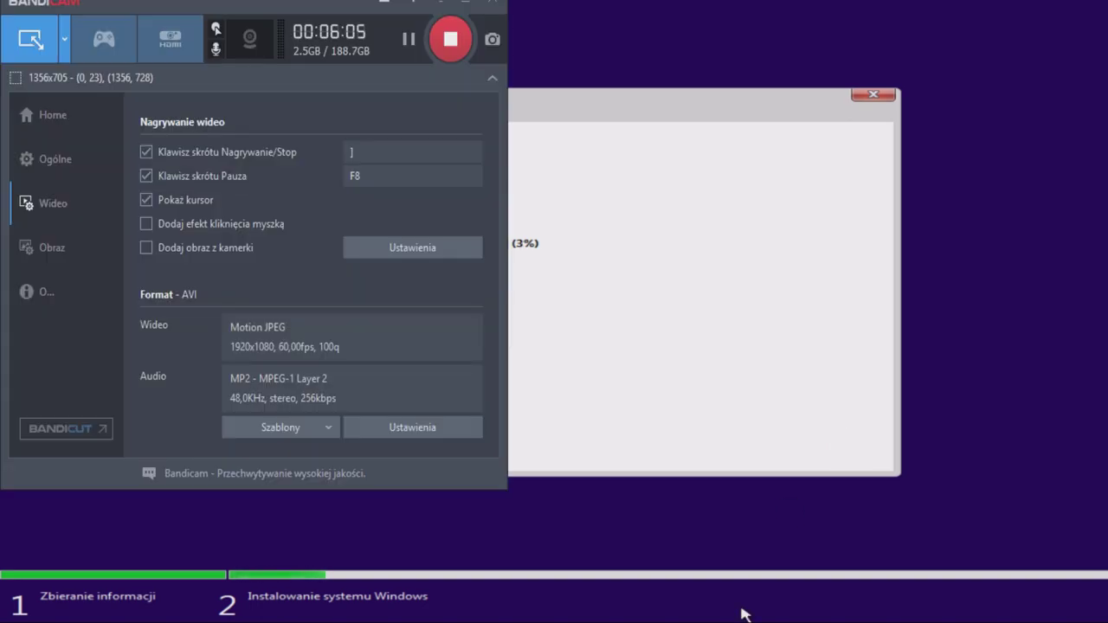
{"action": "left_click", "coordinate": [742, 612]}
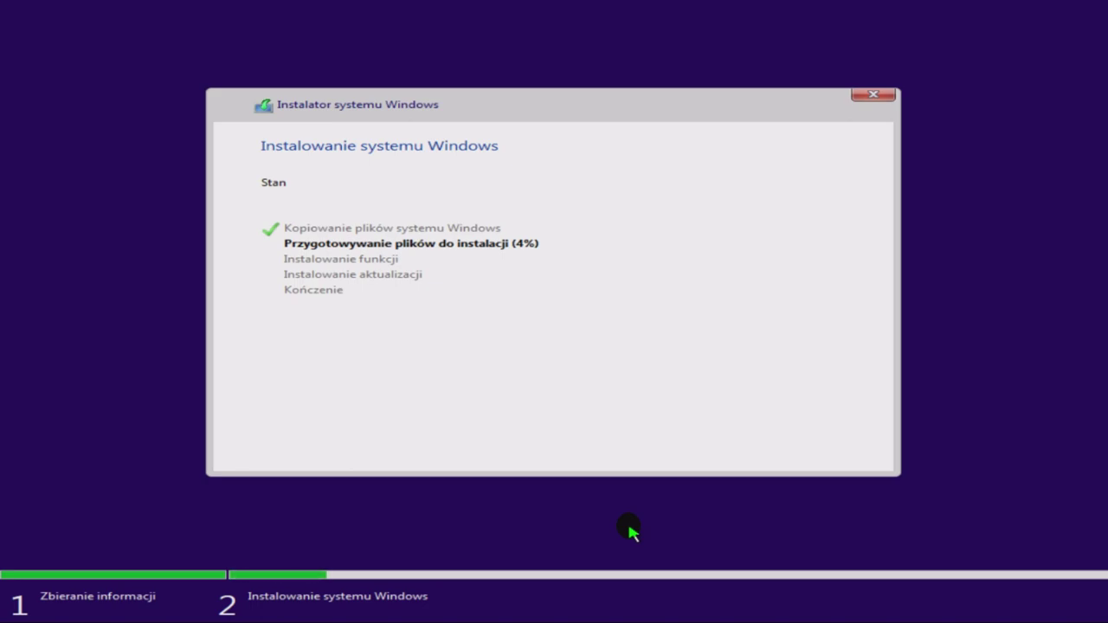
{"action": "left_click", "coordinate": [626, 622]}
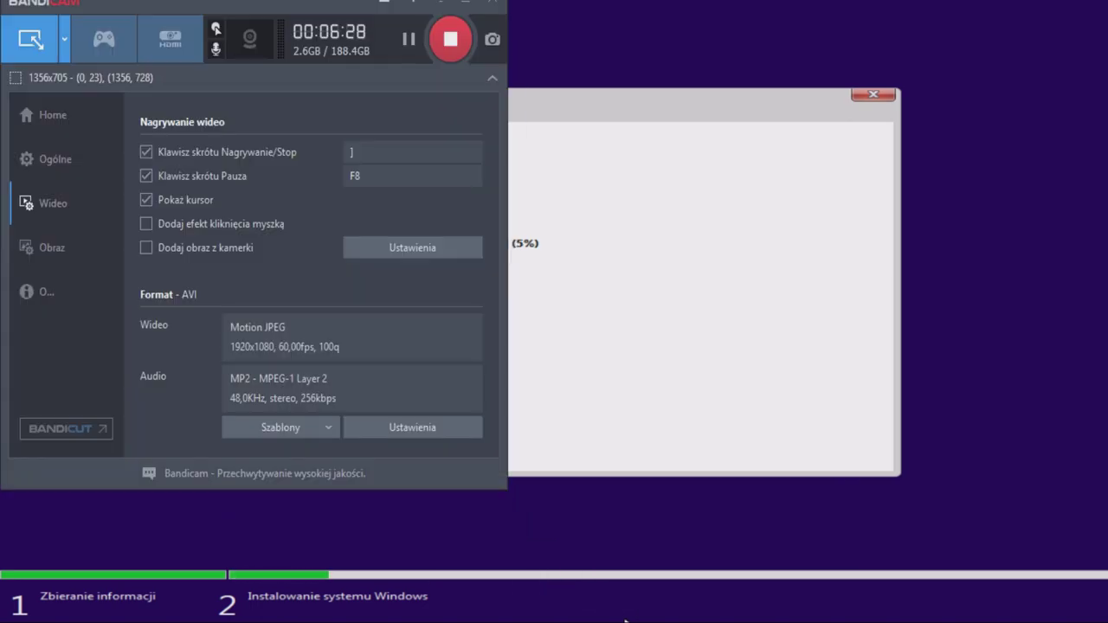